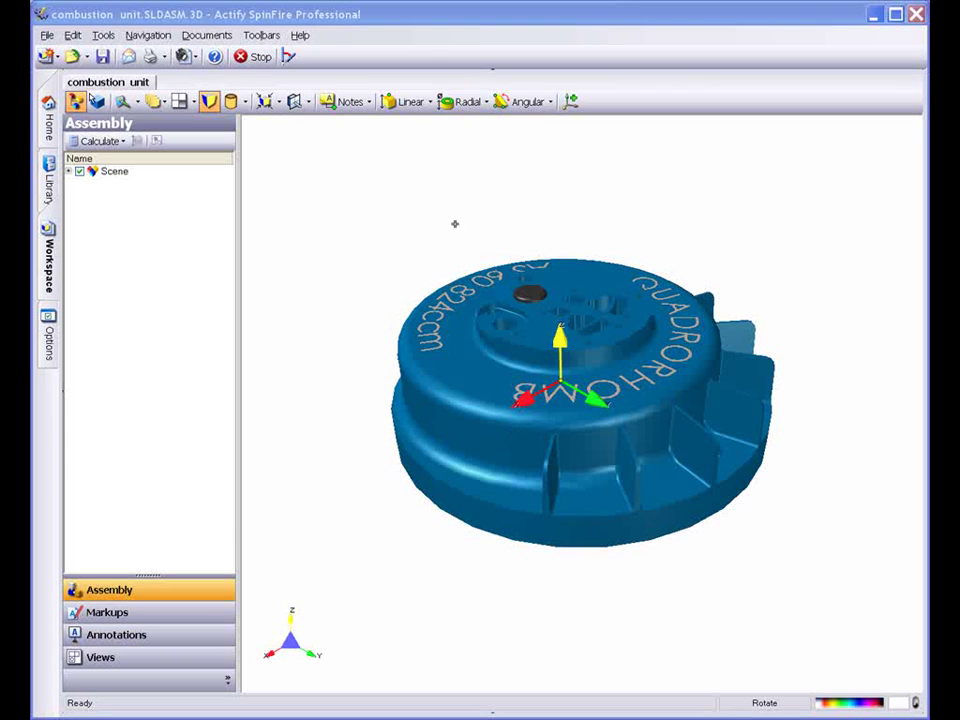
Step: Orbit the combustion unit from its blue lettered face over to the orange bolt ring side
left_click_drag(371, 197, 292, 485)
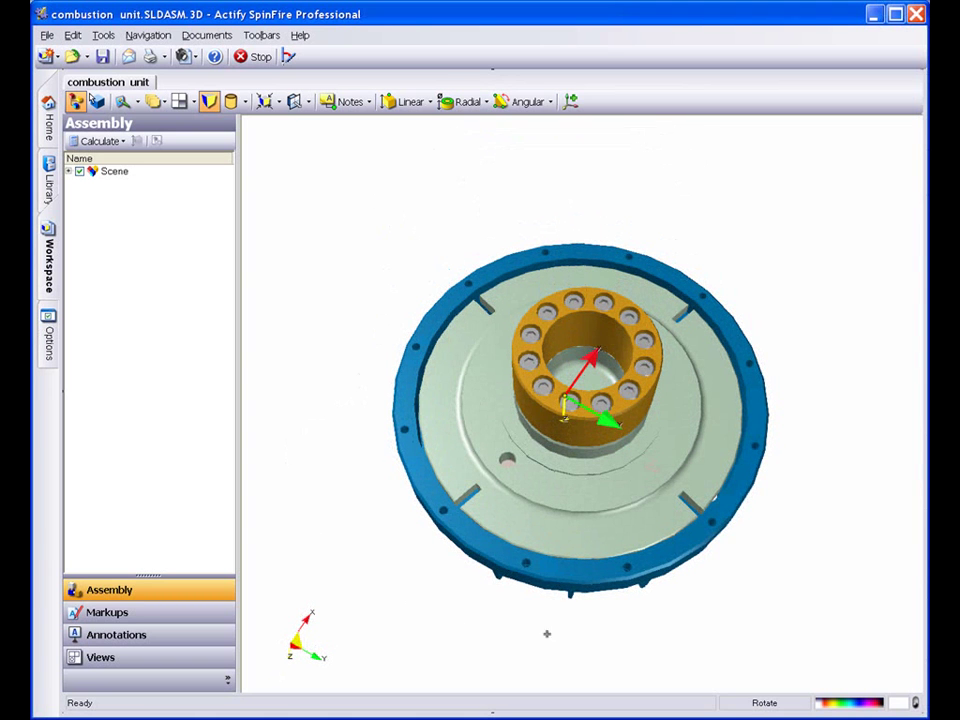
Step: Switch navigation to Pan/Zoom, zoom the unit out and back in, then orbit to the lettered face
left_click(763, 703)
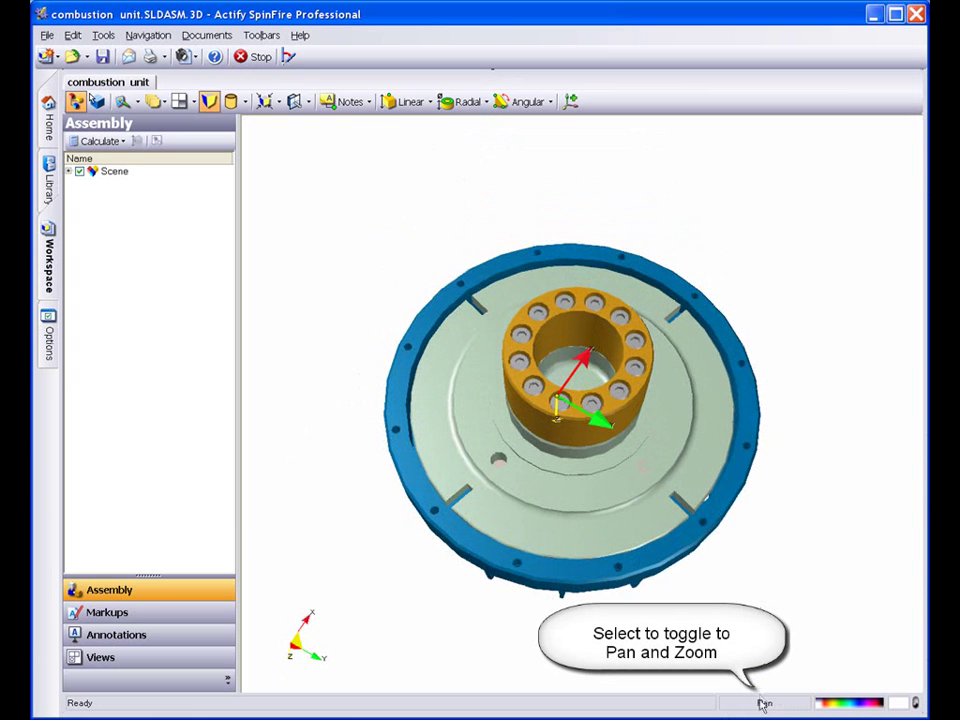
left_click_drag(760, 640, 769, 706)
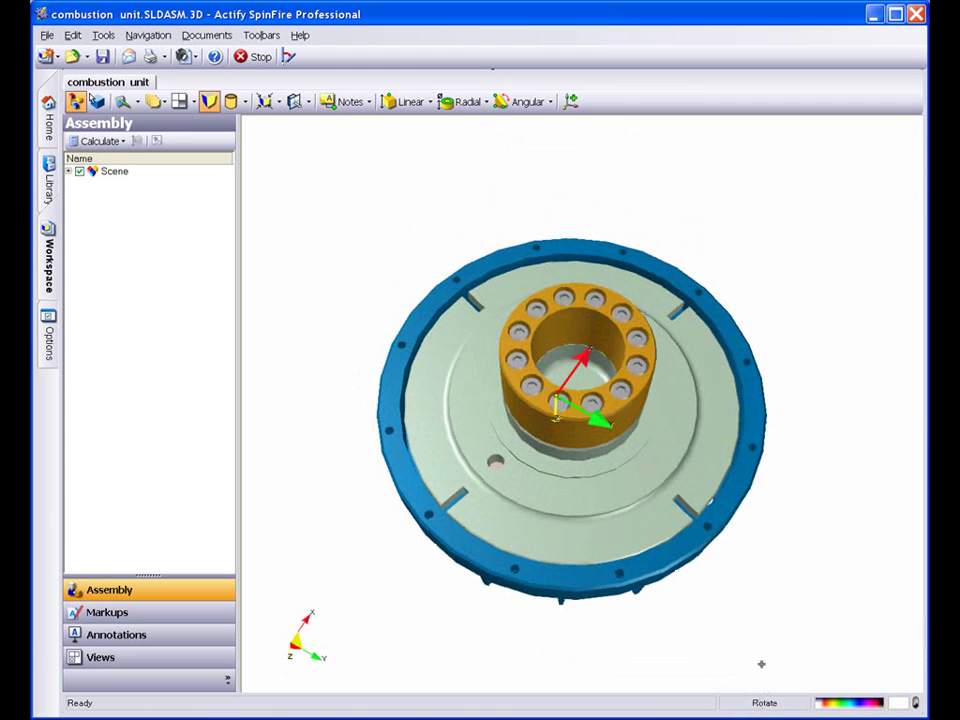
left_click_drag(761, 663, 739, 374)
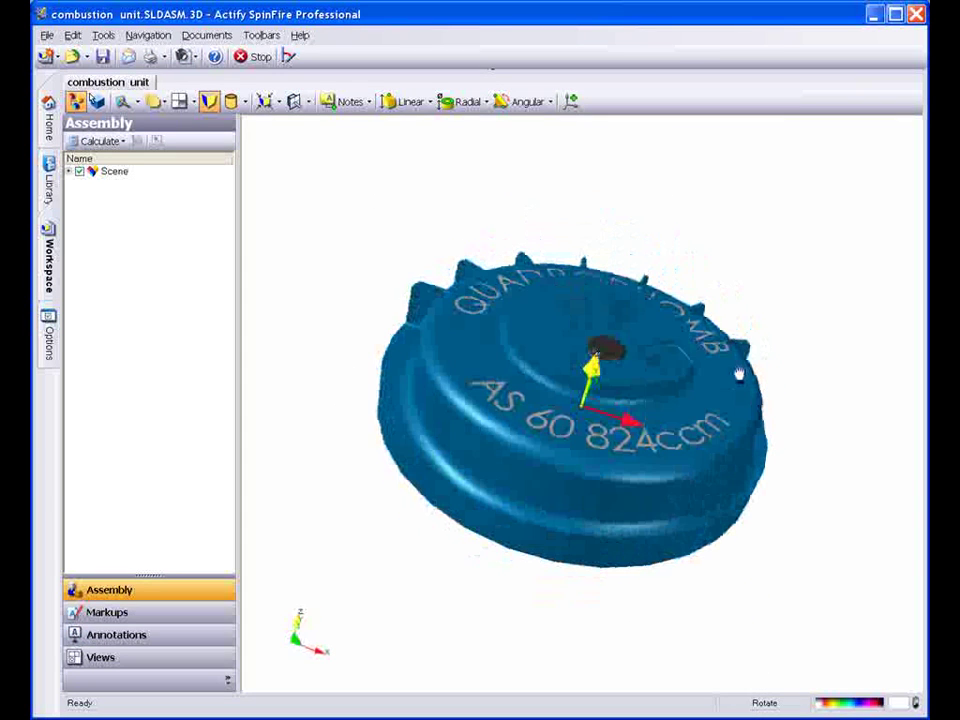
Step: Apply Zoom Window to magnify the lettered top of the unit
right_click(393, 167)
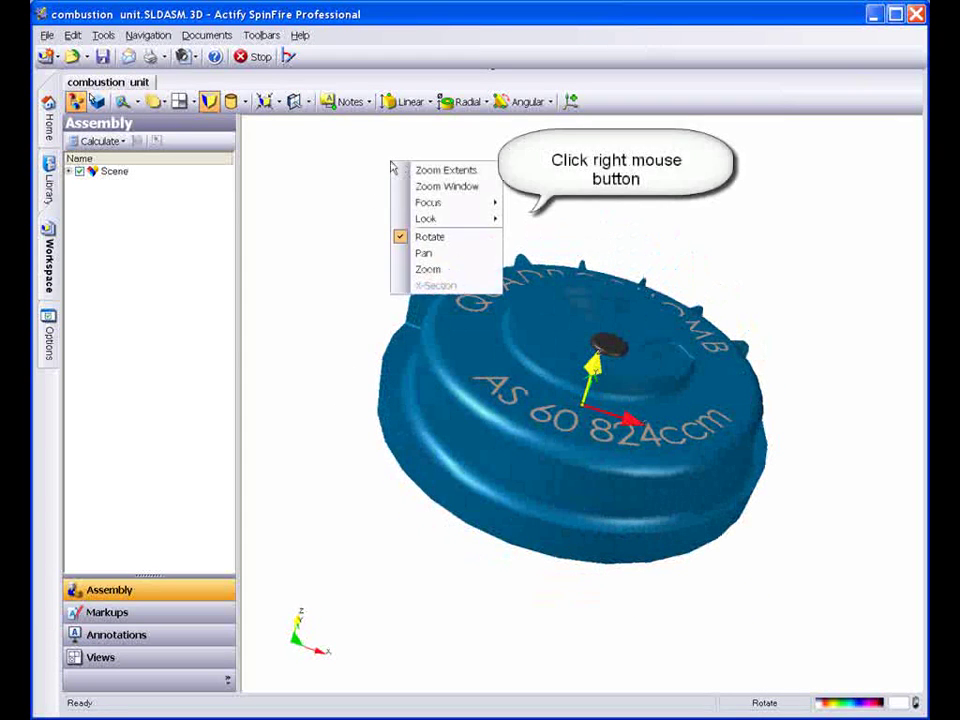
left_click(447, 187)
left_click_drag(462, 254, 691, 507)
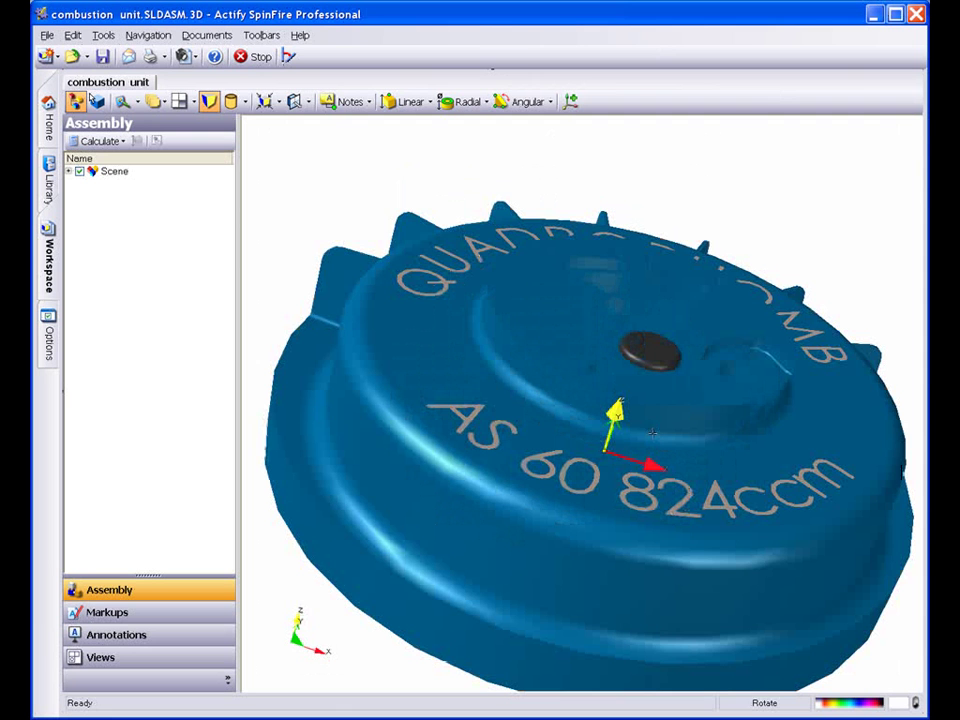
Step: Apply Zoom Extents to fit the whole unit, then orbit to the bolt ring side
right_click(390, 141)
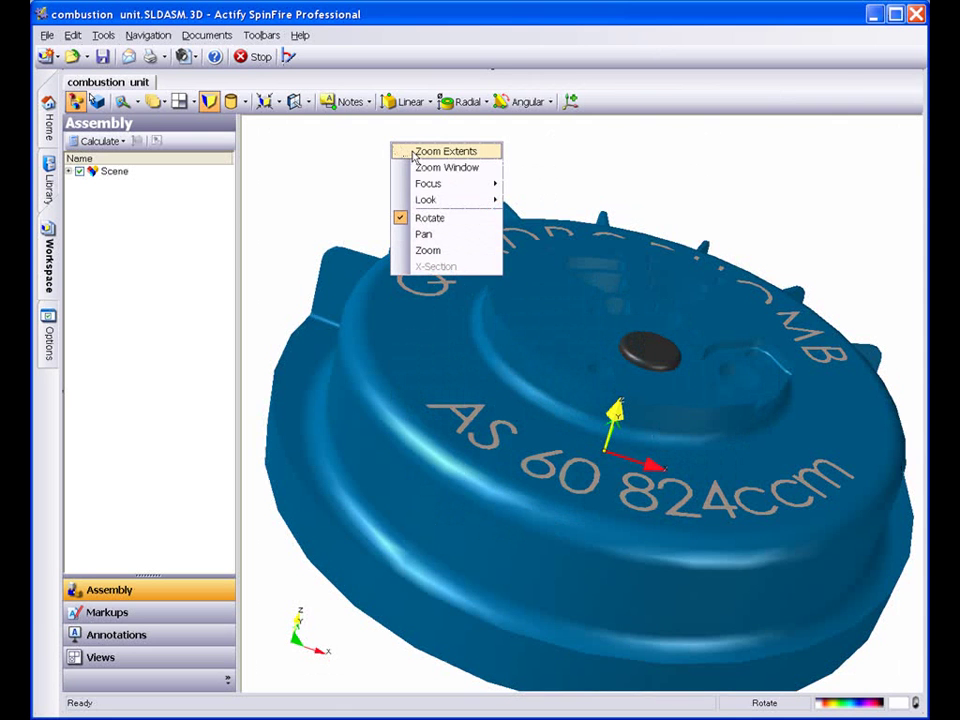
left_click(440, 151)
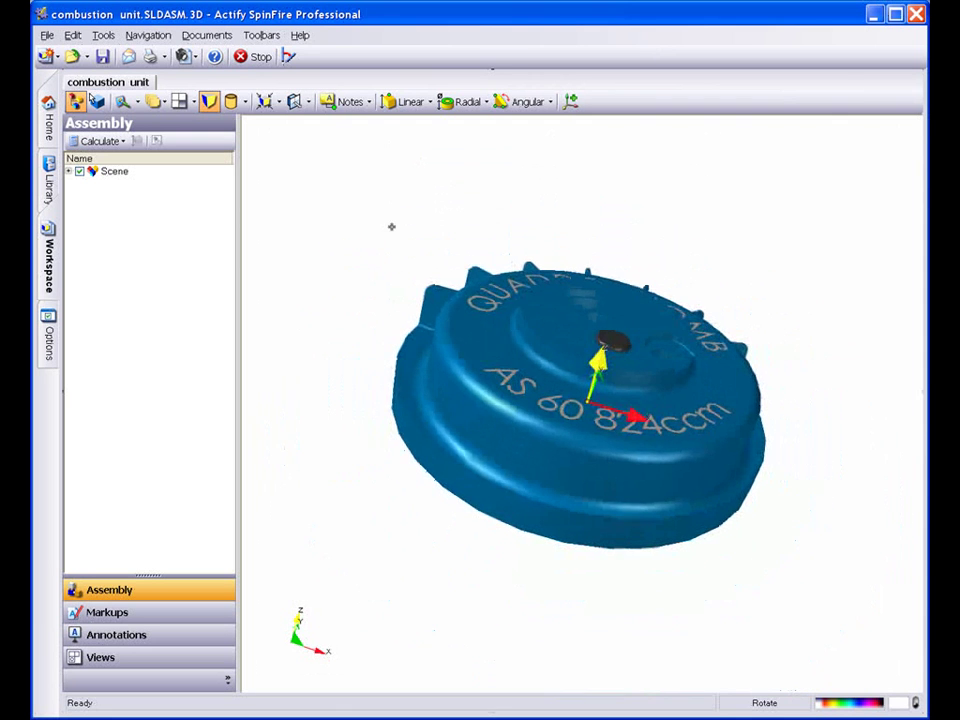
left_click_drag(358, 414, 356, 184)
Step: Use Focus on Point to make a bolt-ring point the rotation centre, then orbit side-on
right_click(355, 171)
mouse_move(428, 213)
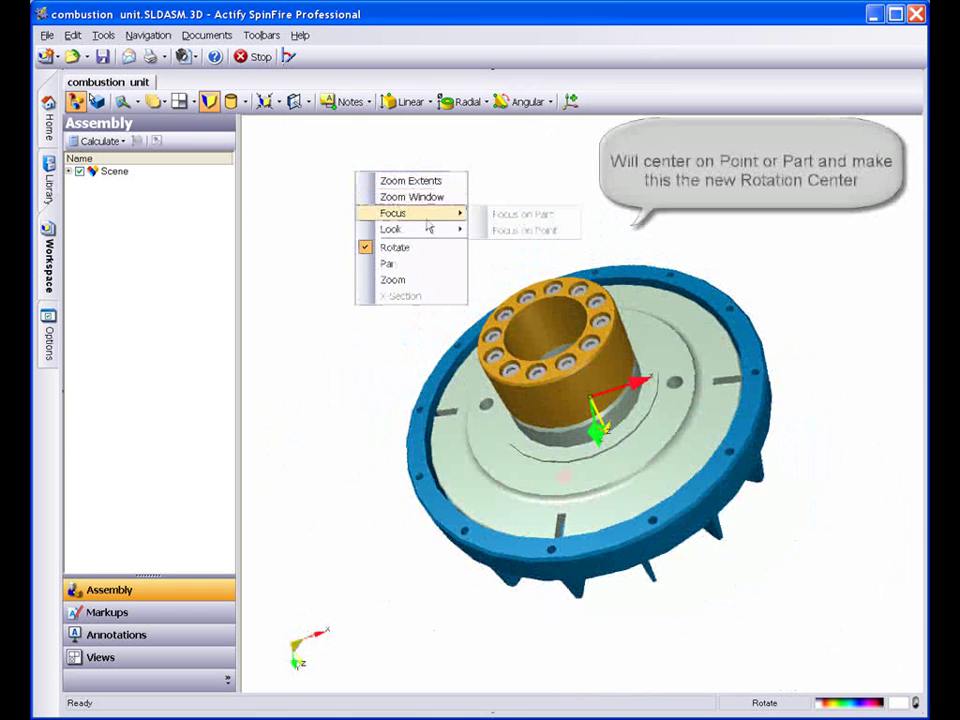
left_click(550, 231)
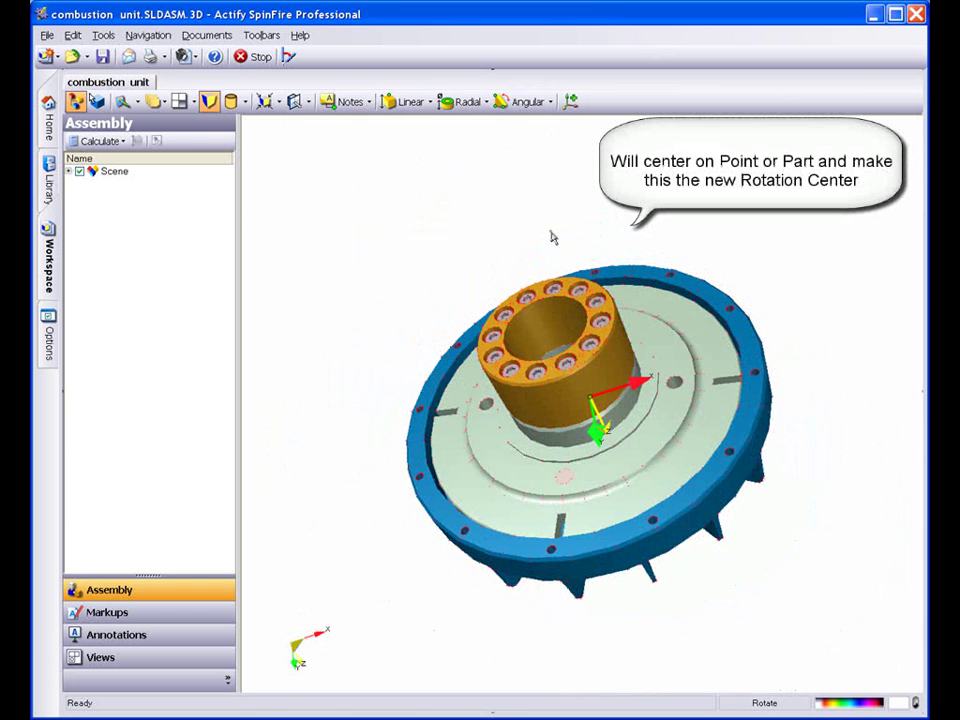
left_click(565, 300)
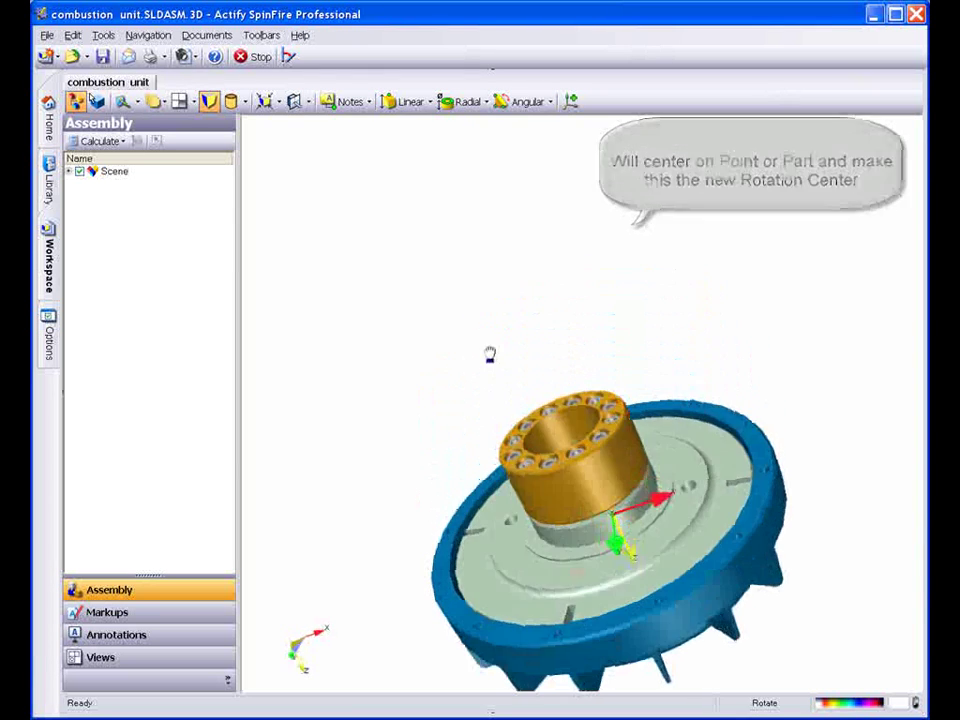
left_click_drag(490, 354, 454, 480)
Step: Apply Look > Surface Normal to the bolt-ring face so it faces the viewer head-on
right_click(383, 215)
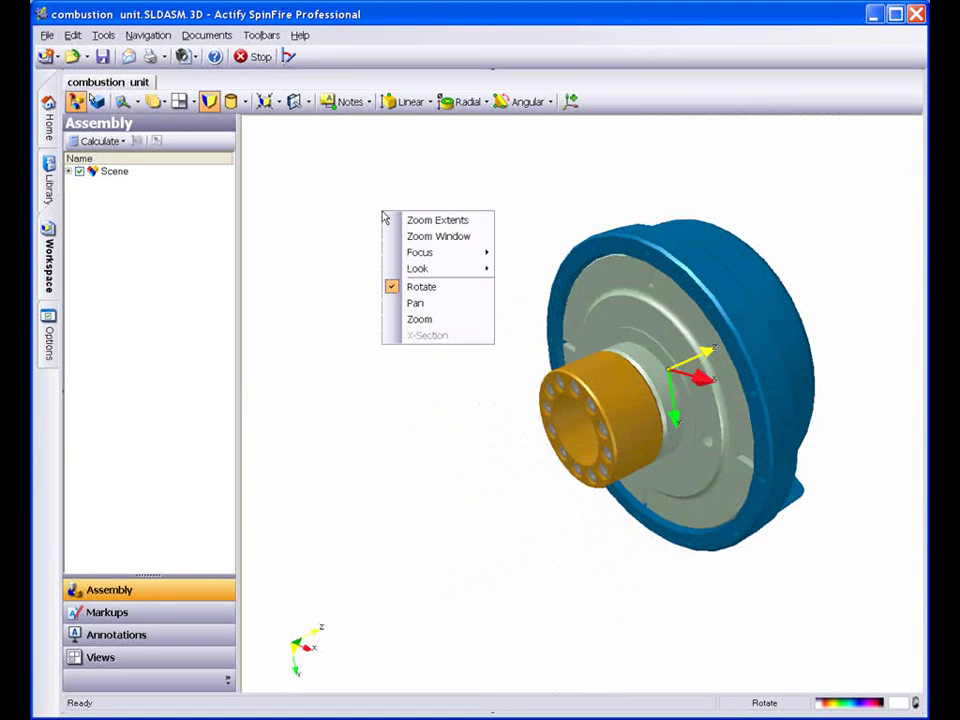
mouse_move(437, 270)
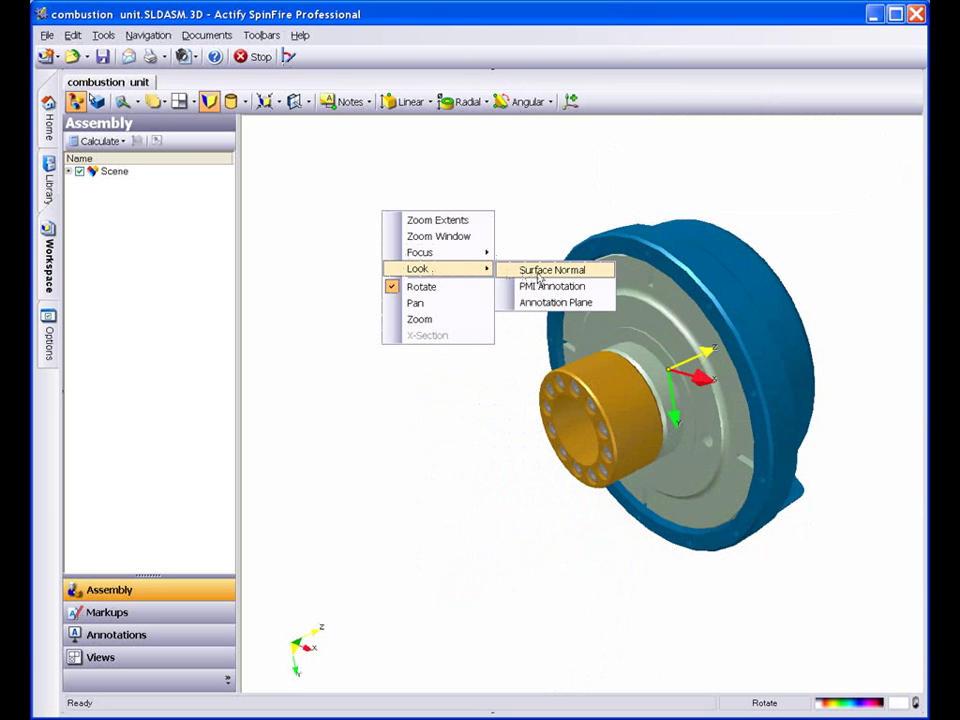
left_click(537, 277)
left_click(610, 320)
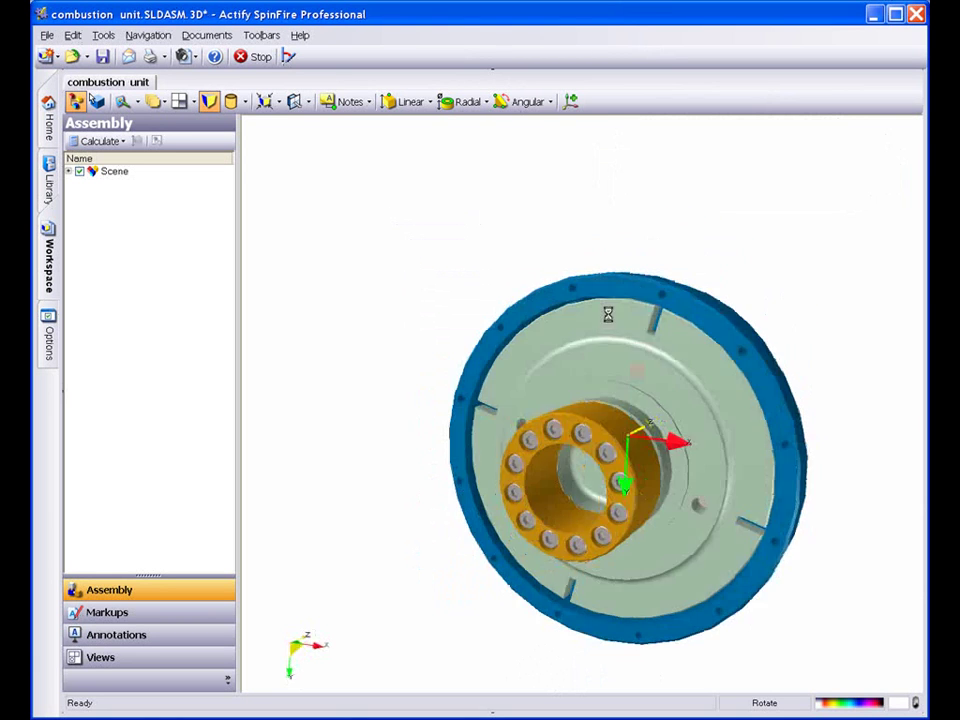
Step: Apply Focus on Part to the orange bolt ring and orbit to view its cylindrical side
right_click(473, 232)
mouse_move(550, 276)
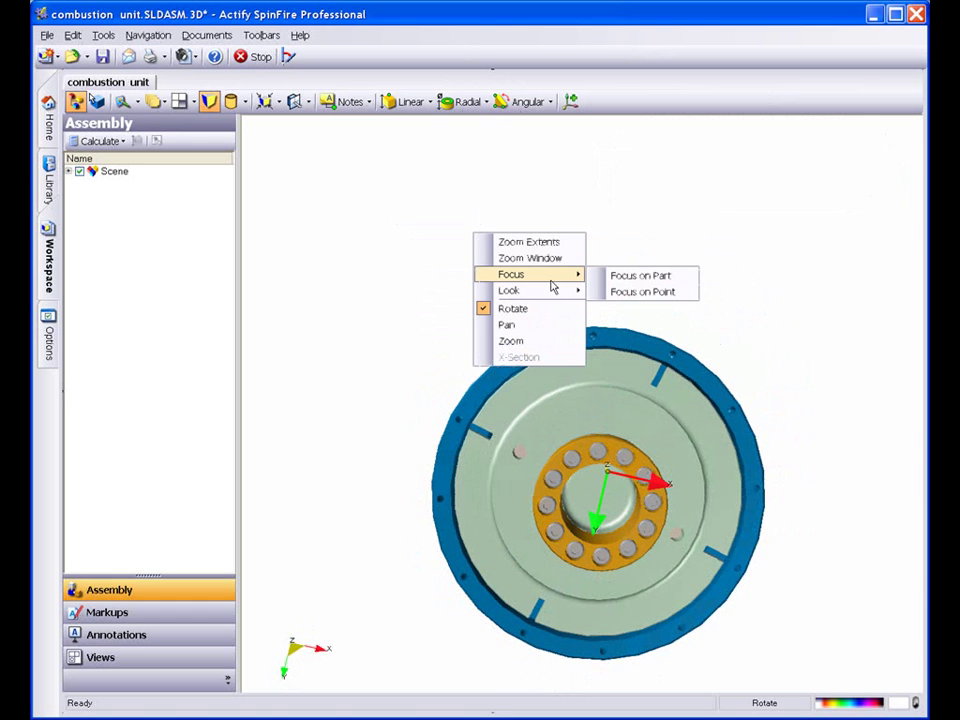
left_click(645, 276)
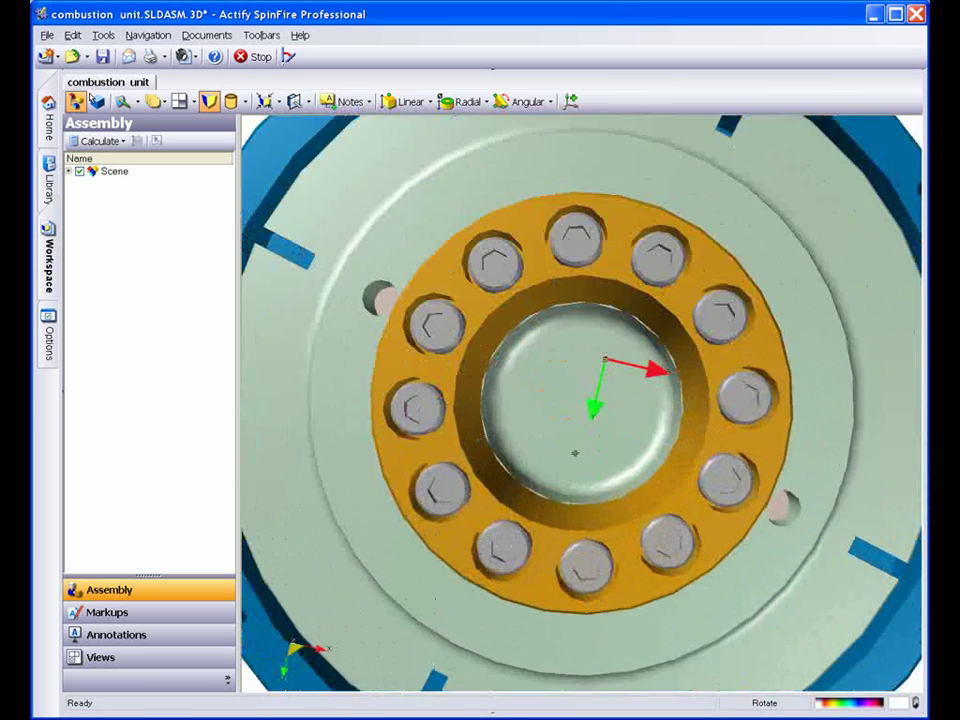
left_click_drag(575, 453, 419, 332)
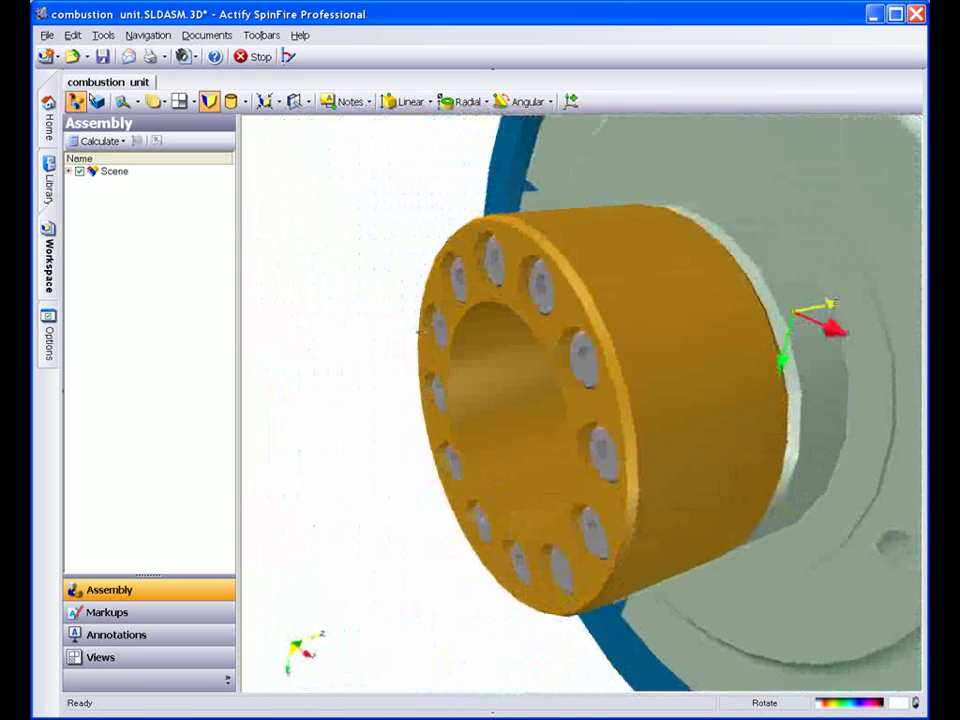
Step: Switch to Pan mode and shift the bolt ring close-up sideways
right_click(349, 203)
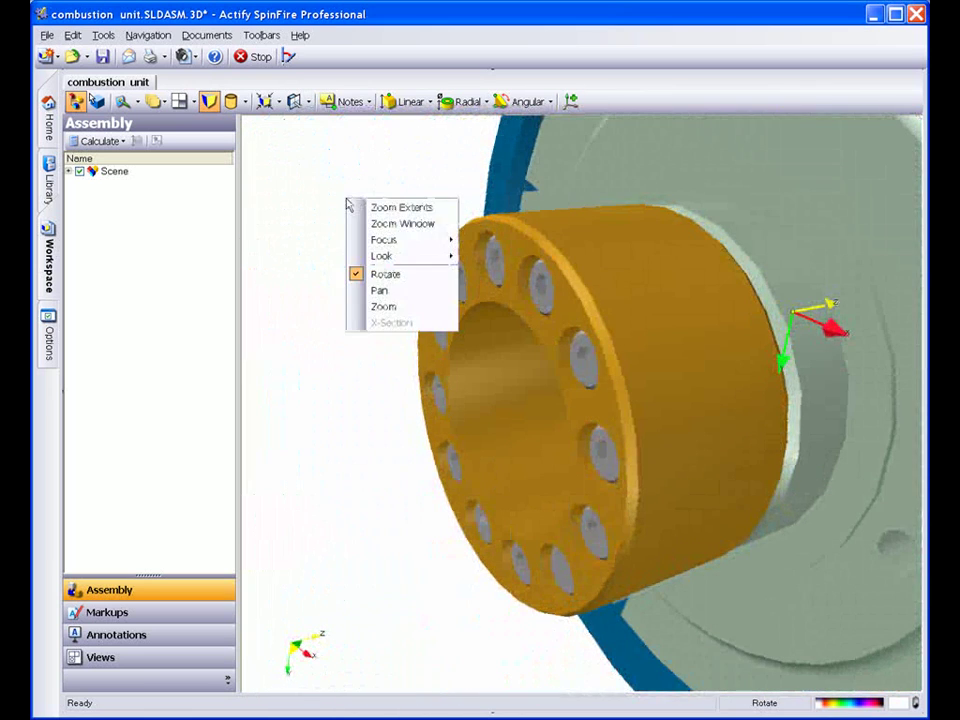
left_click(381, 290)
left_click_drag(367, 425, 394, 424)
Step: Switch to Zoom mode and zoom out until the whole assembly is visible
right_click(360, 278)
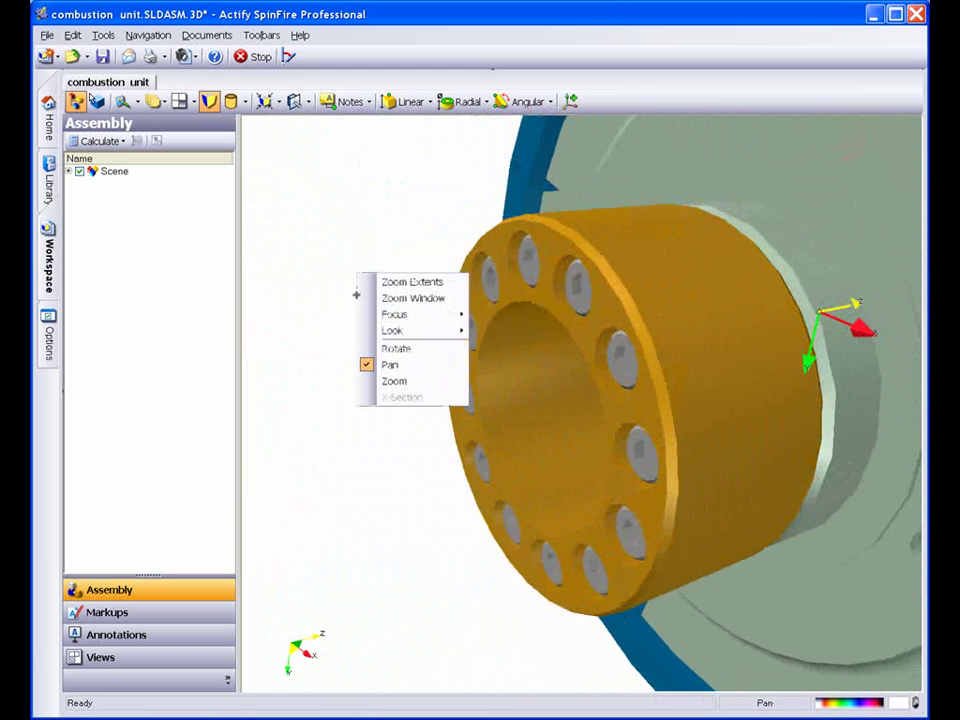
left_click(384, 385)
left_click_drag(384, 487, 387, 206)
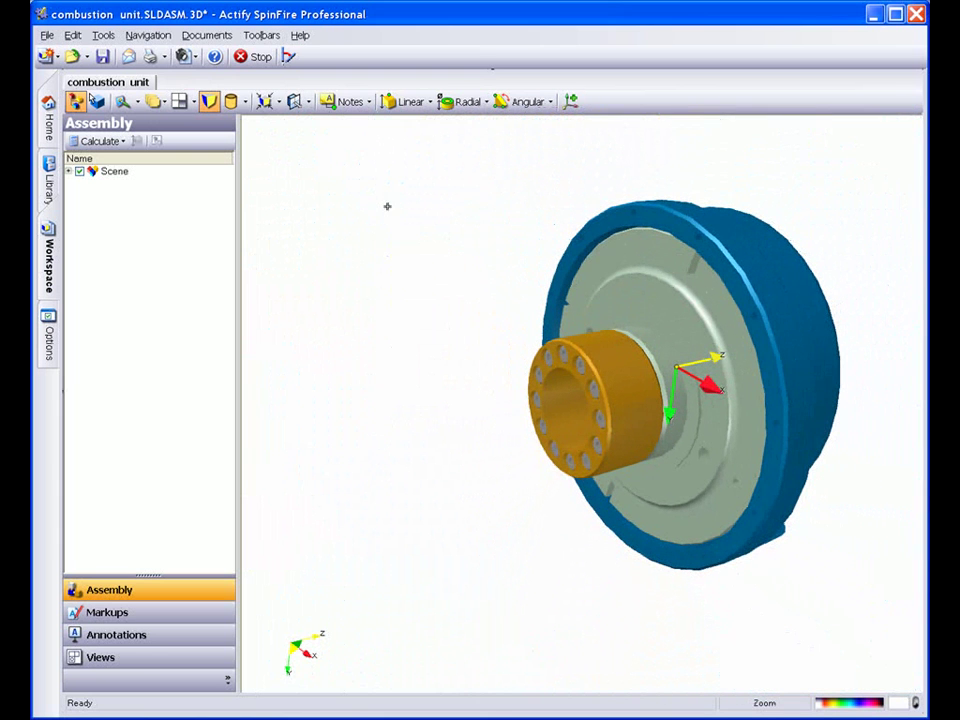
Step: Browse the Window Functions toolbar dropdown and close it without choosing anything
left_click(274, 101)
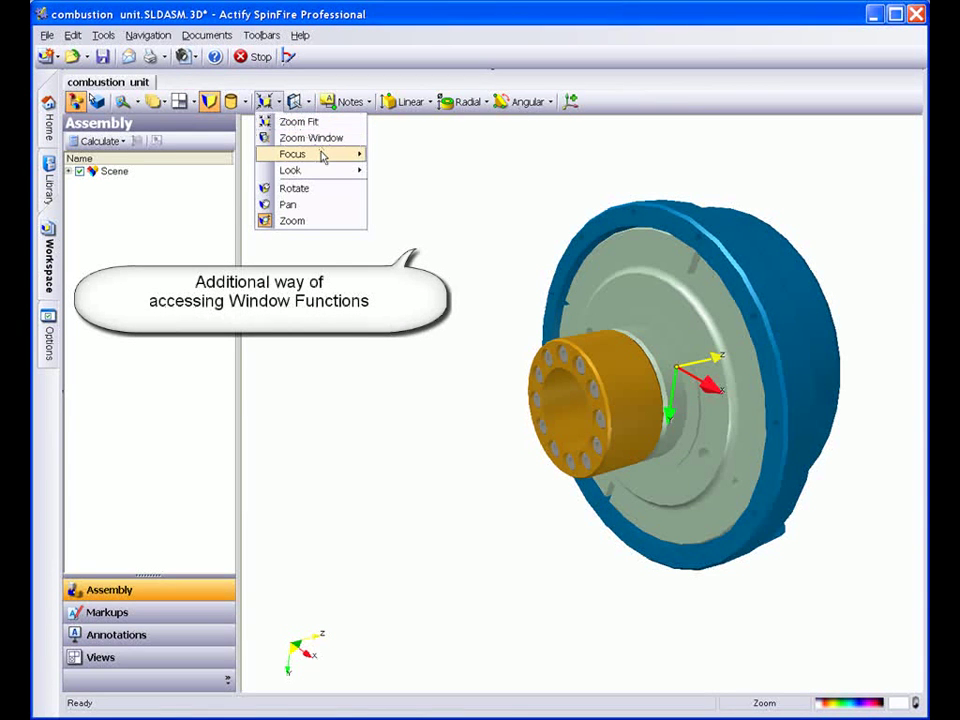
mouse_move(324, 174)
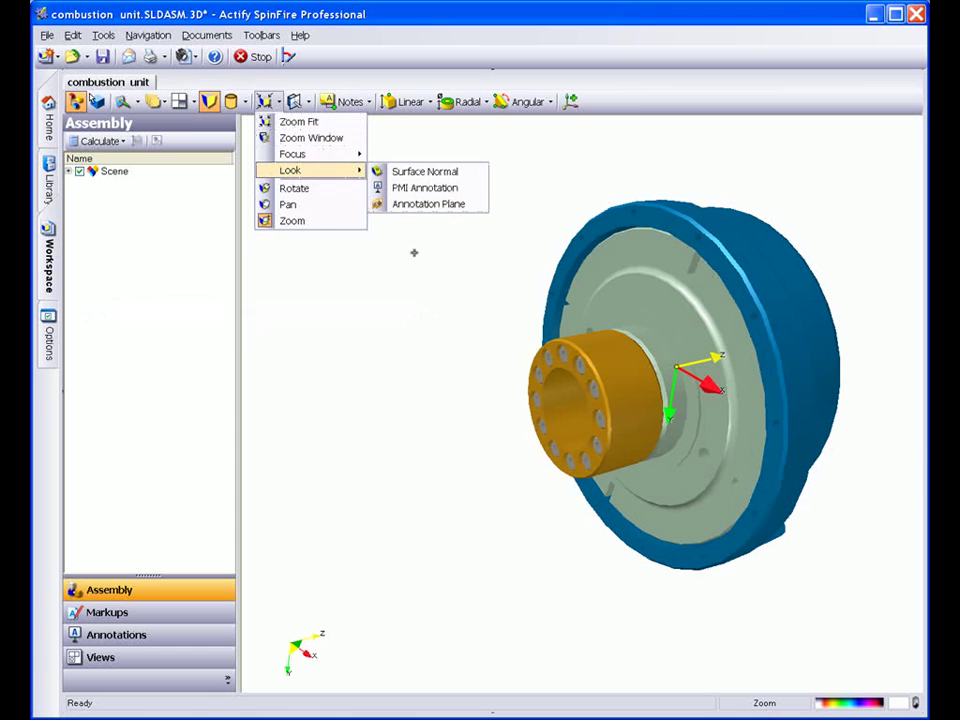
left_click(456, 223)
Step: Zoom out slightly, then apply Zoom Extents to fit the whole assembly
mouse_move(456, 223)
left_mouse_down()
mouse_move(436, 245)
mouse_move(448, 165)
mouse_move(437, 135)
left_mouse_up()
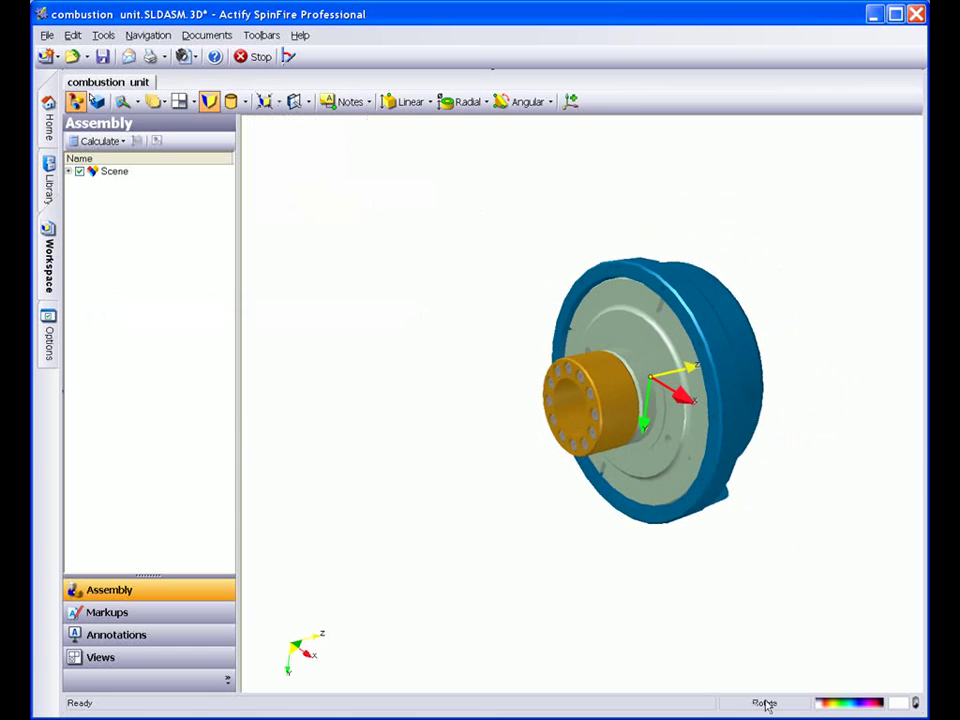
right_click(320, 200)
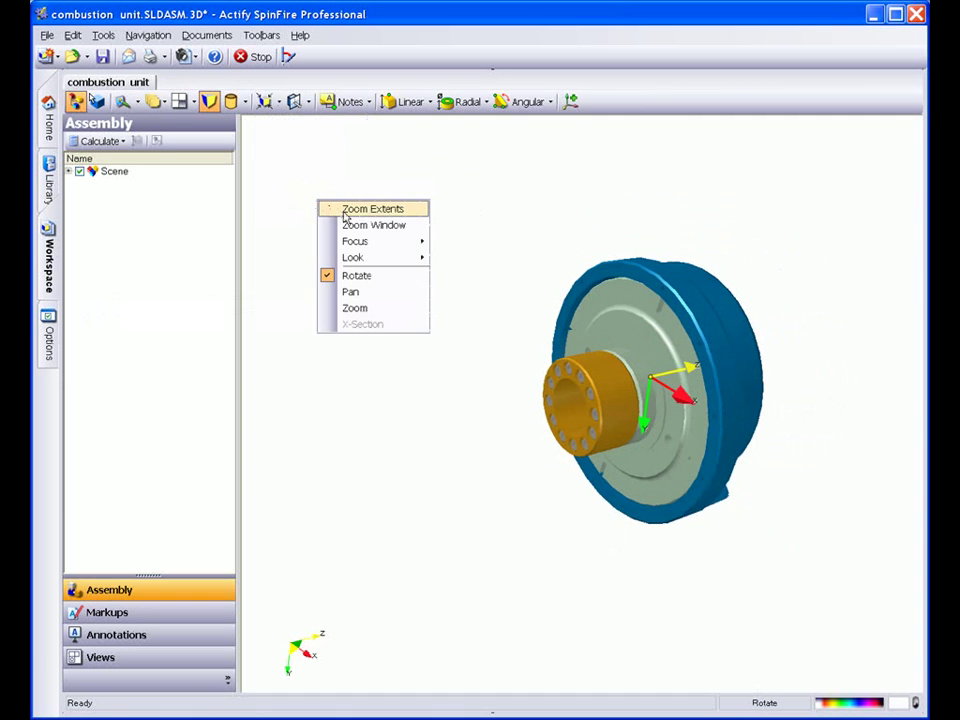
left_click(343, 211)
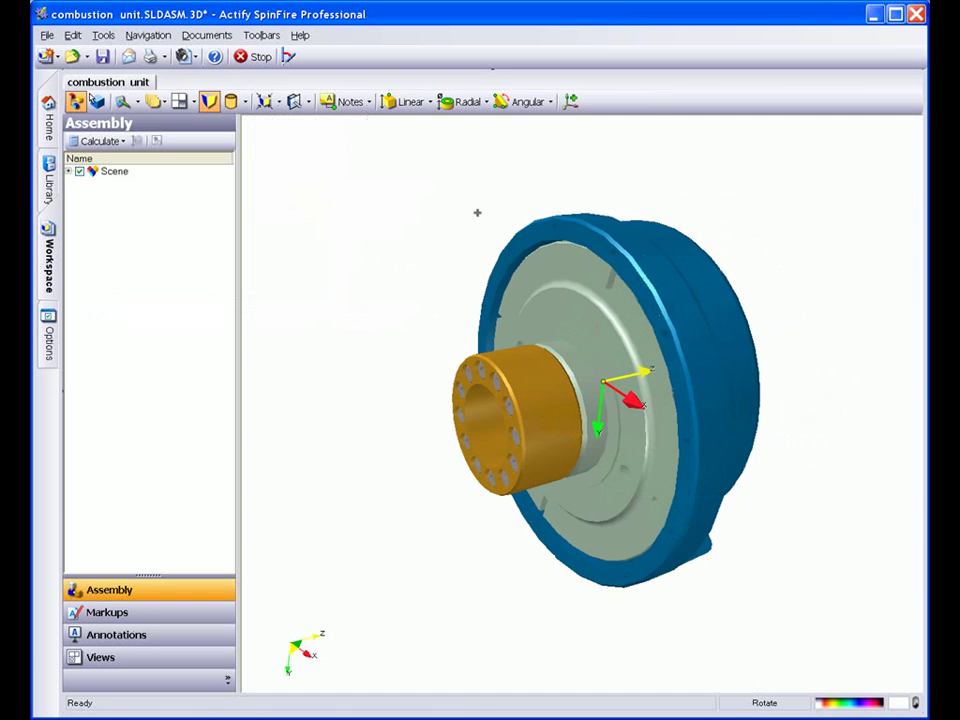
Step: Choose the 4 Viewports layout to show Front, Right, Bottom and Isometric views
left_click(194, 104)
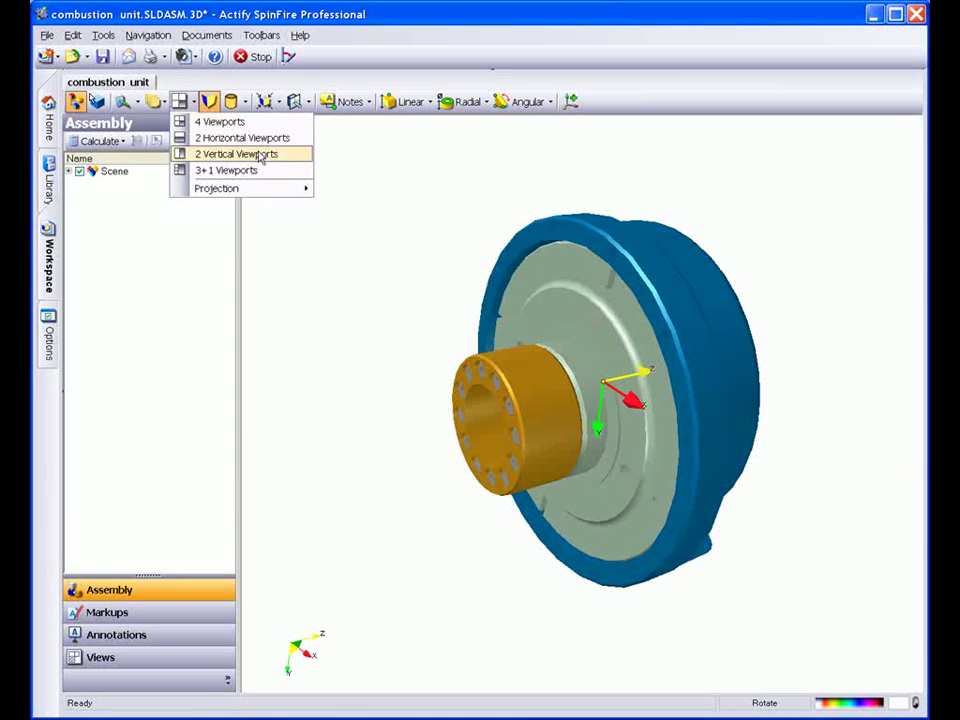
mouse_move(262, 192)
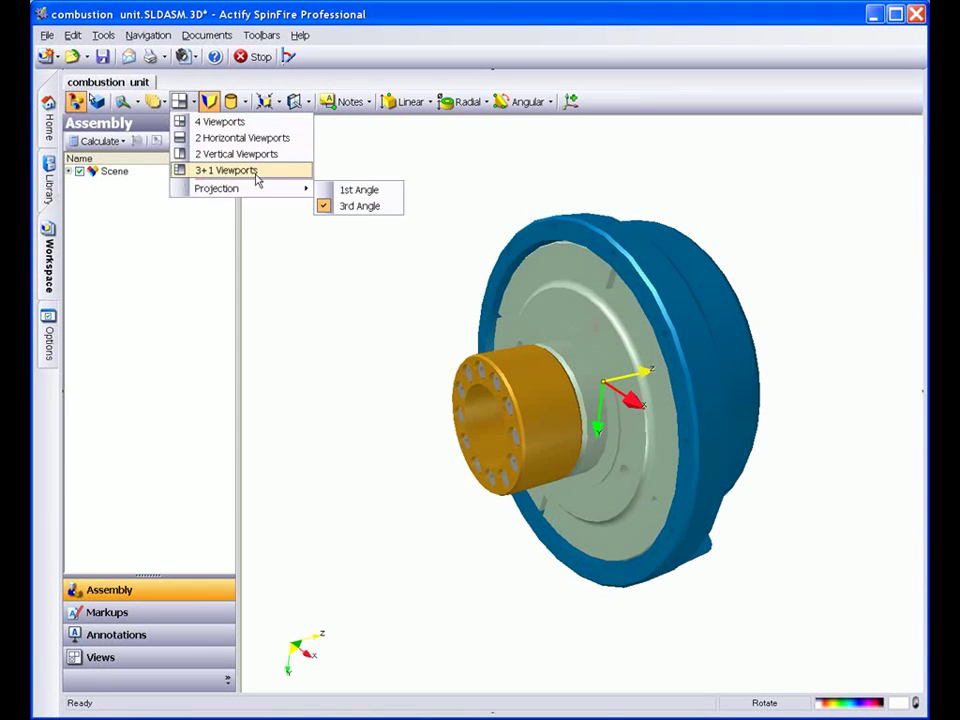
left_click(217, 122)
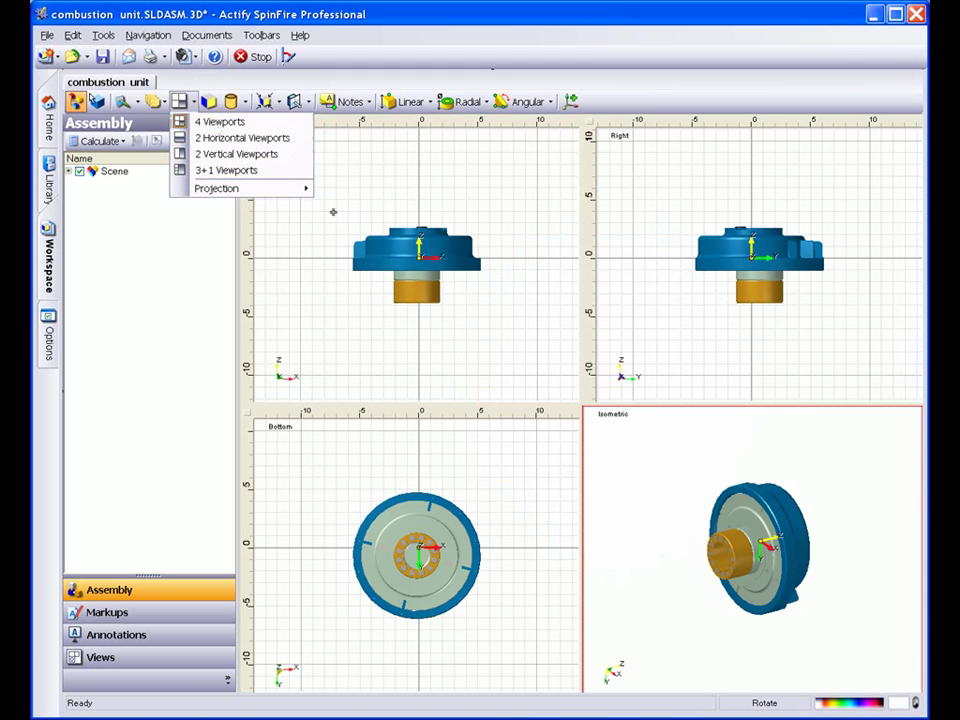
Step: Pan in the Front and Right viewports and drag the splitter to heighten the top row
left_click(368, 195)
mouse_move(383, 186)
left_mouse_down()
mouse_move(381, 201)
mouse_move(396, 210)
mouse_move(381, 186)
left_mouse_up()
left_click(636, 204)
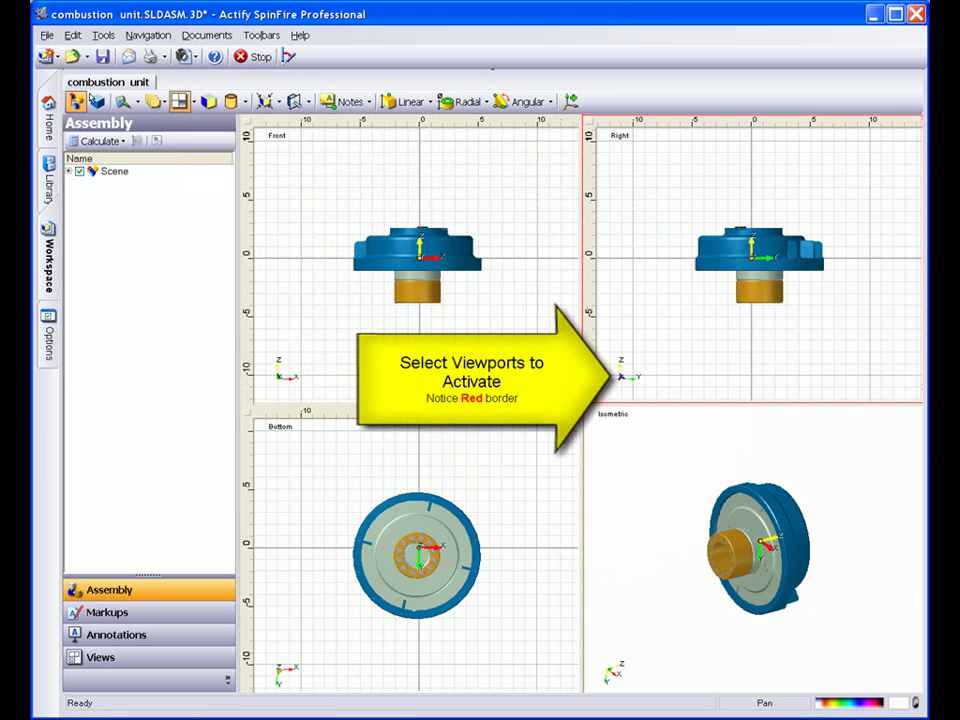
left_click_drag(624, 404, 624, 433)
mouse_move(657, 378)
left_mouse_down()
mouse_move(658, 332)
mouse_move(664, 371)
left_mouse_up()
Step: Rotate the model in the Isometric viewport, then return to a single isometric viewport
left_click(643, 504)
mouse_move(643, 504)
left_mouse_down()
mouse_move(639, 516)
mouse_move(731, 497)
mouse_move(632, 516)
left_mouse_up()
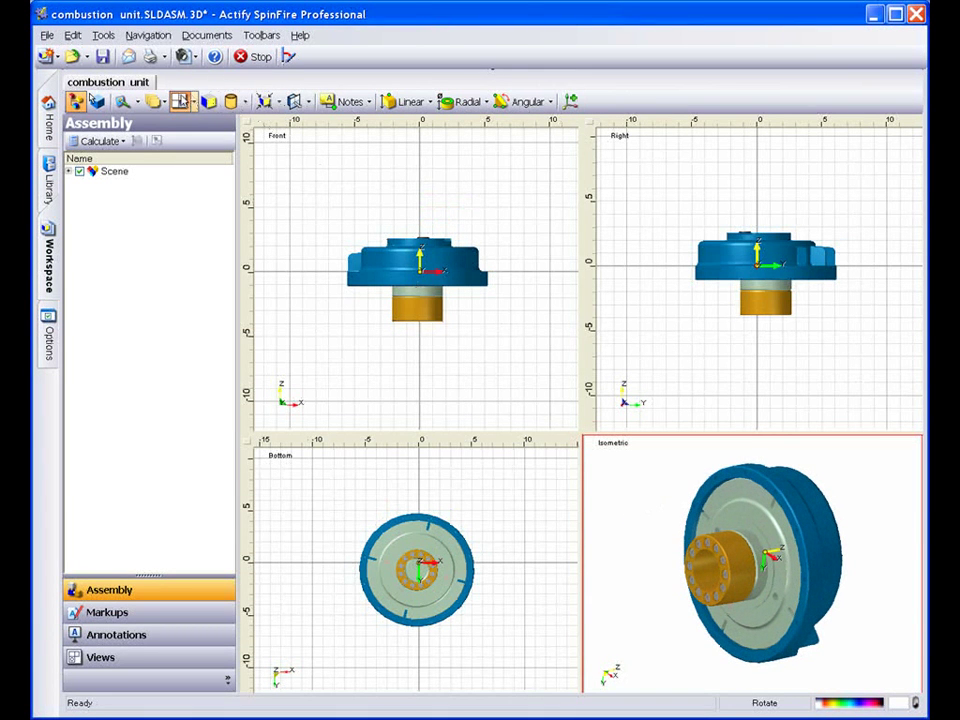
left_click(180, 101)
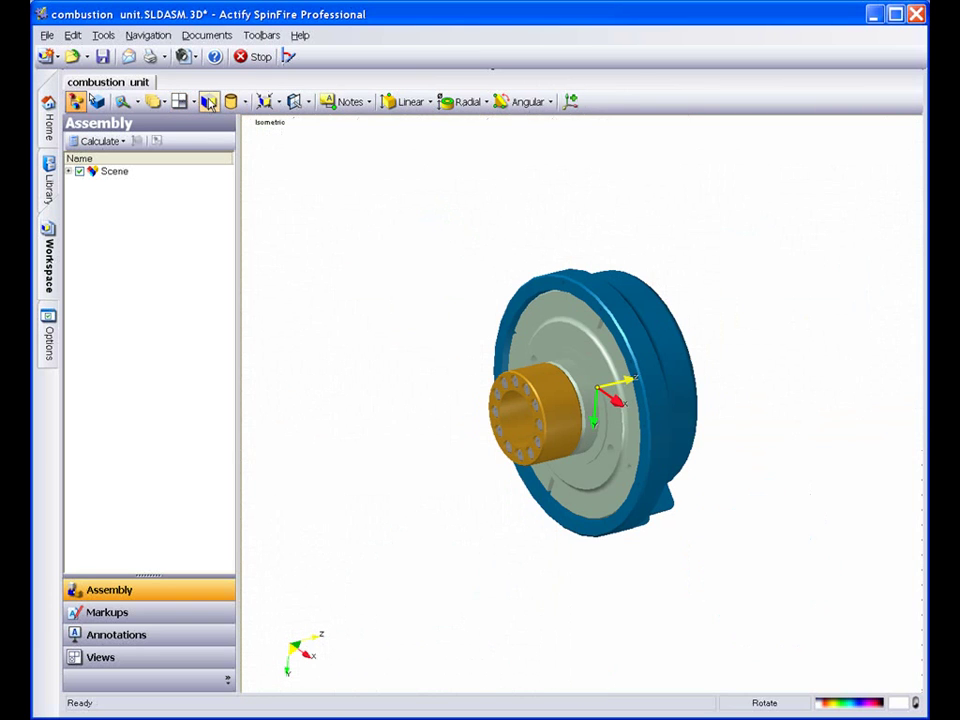
Step: Switch to perspective, orbit the unit to face its orange bolt-ring disc head-on, then switch perspective off
left_click(209, 103)
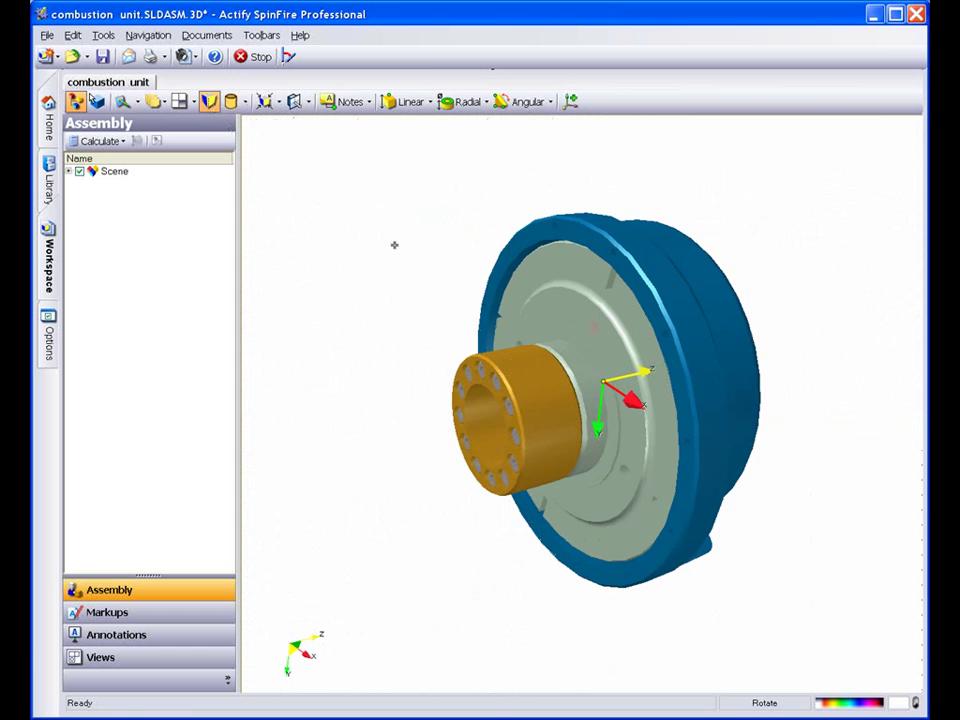
left_click_drag(439, 354, 517, 338)
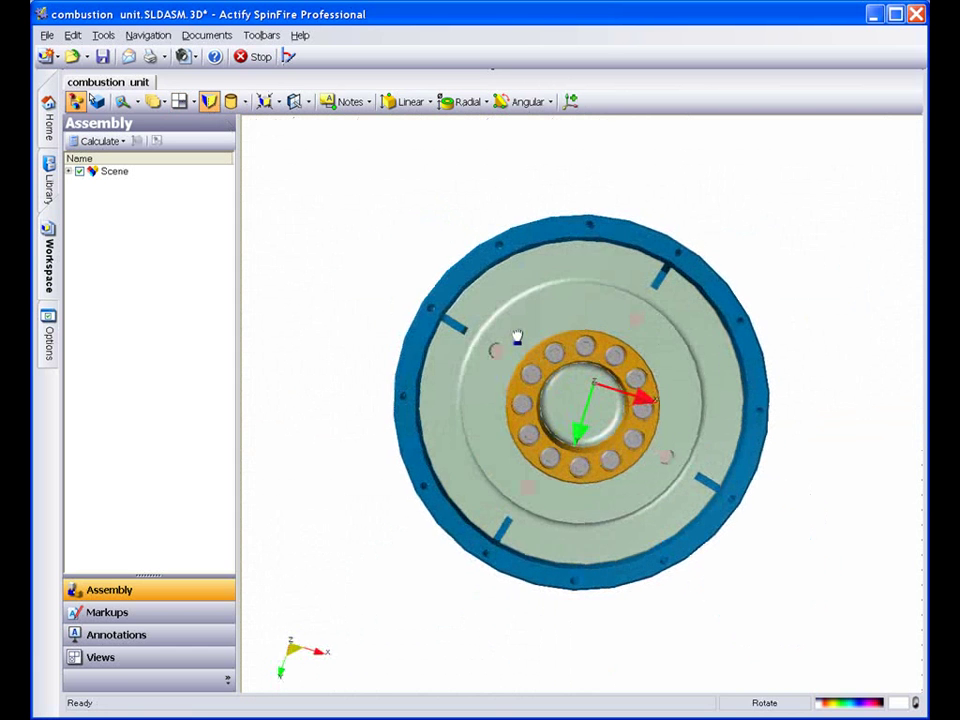
left_click(209, 103)
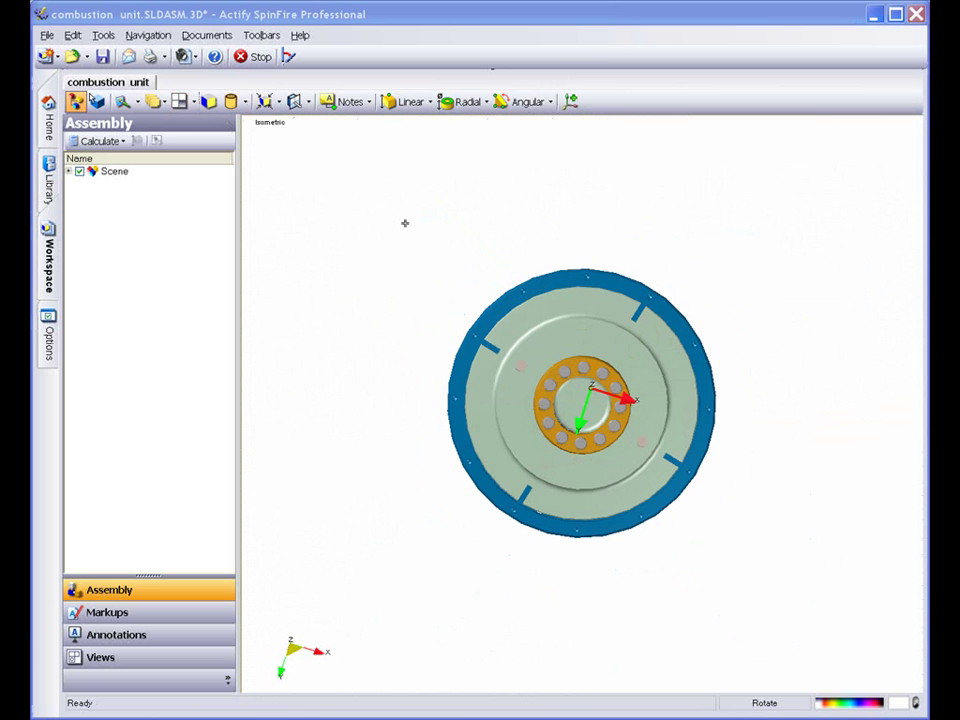
Step: Open the Views list and cycle through Standard Isometric, Front, Back, Top, Right and 2D Standard, ending on Standard Isometric
left_click(205, 662)
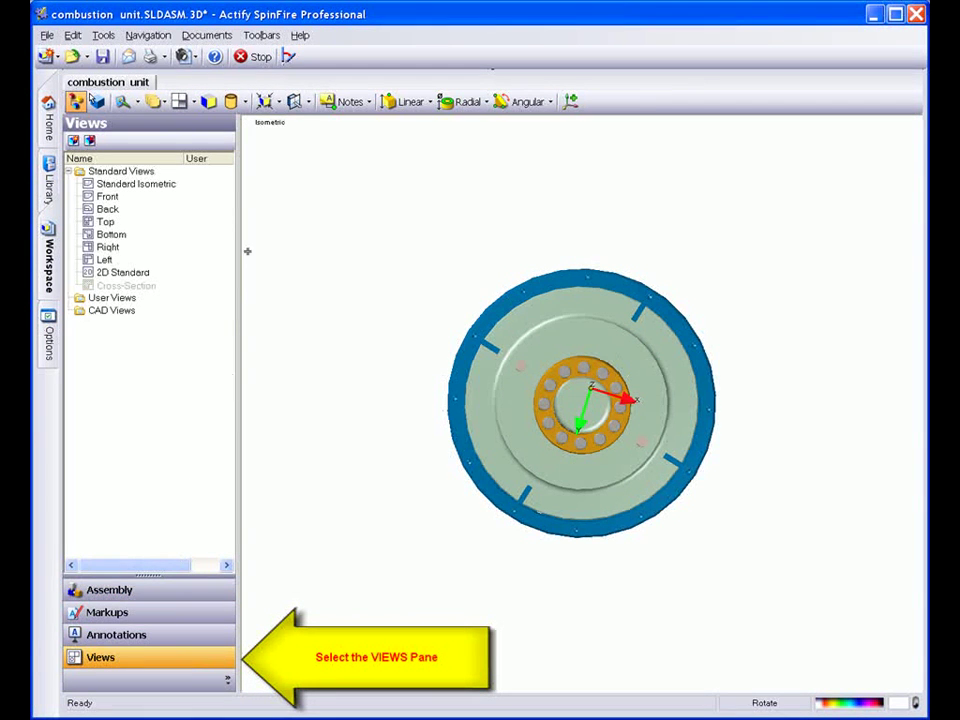
left_click(148, 184)
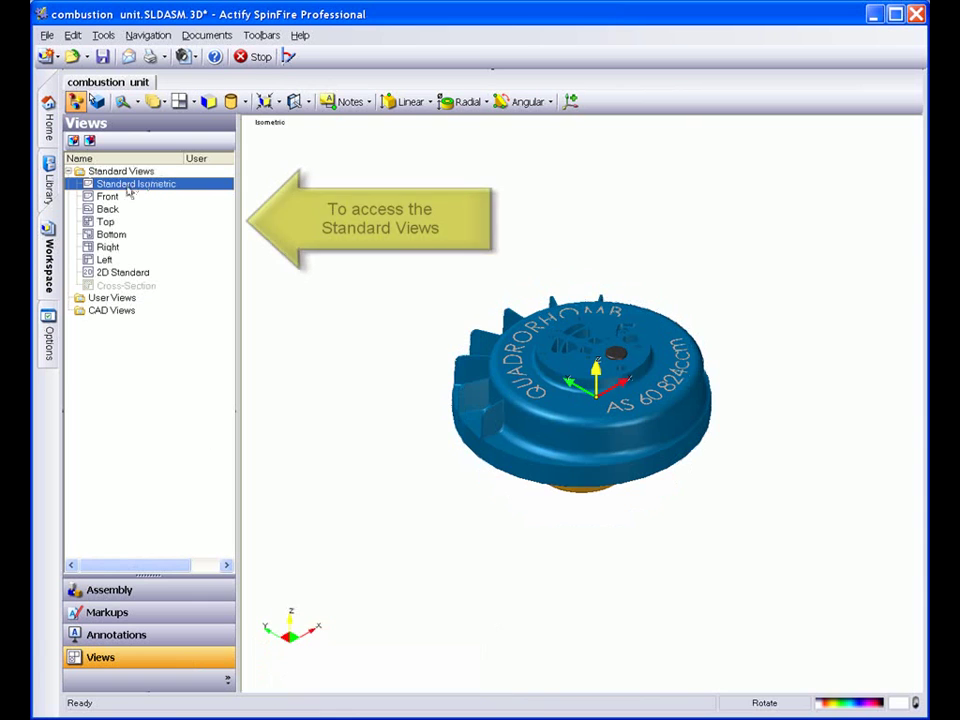
left_click(107, 197)
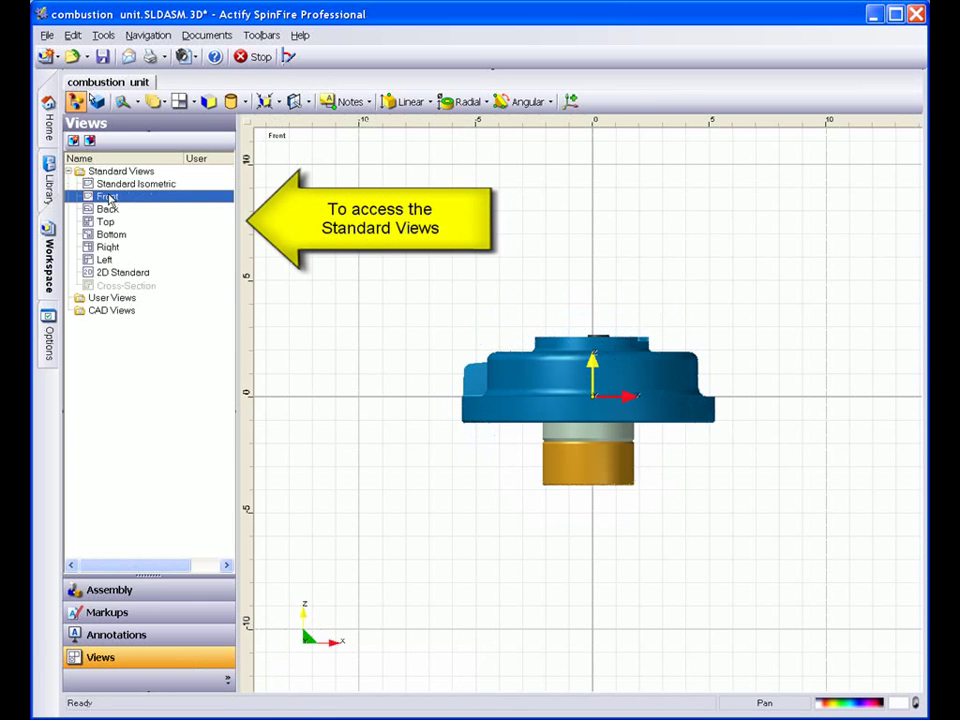
left_click(107, 209)
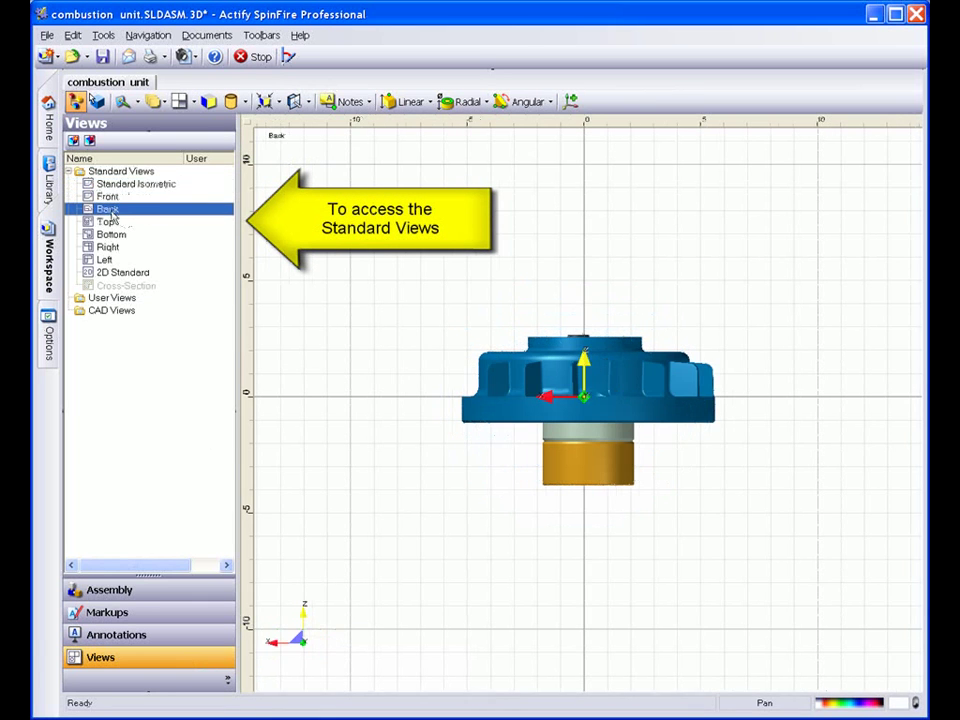
left_click(106, 222)
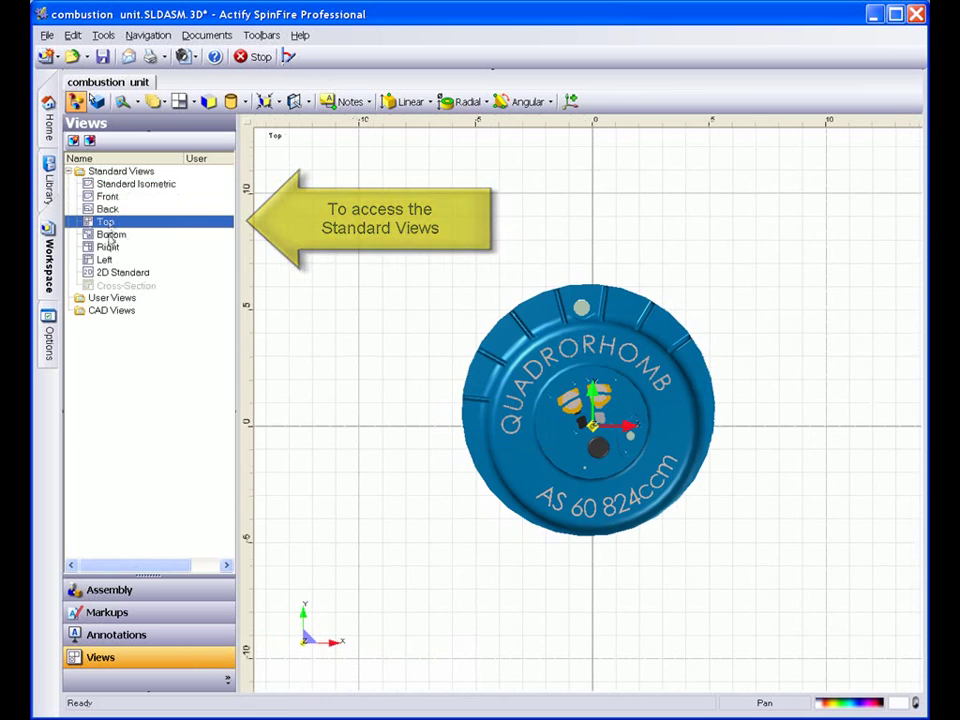
left_click(106, 247)
left_click(103, 272)
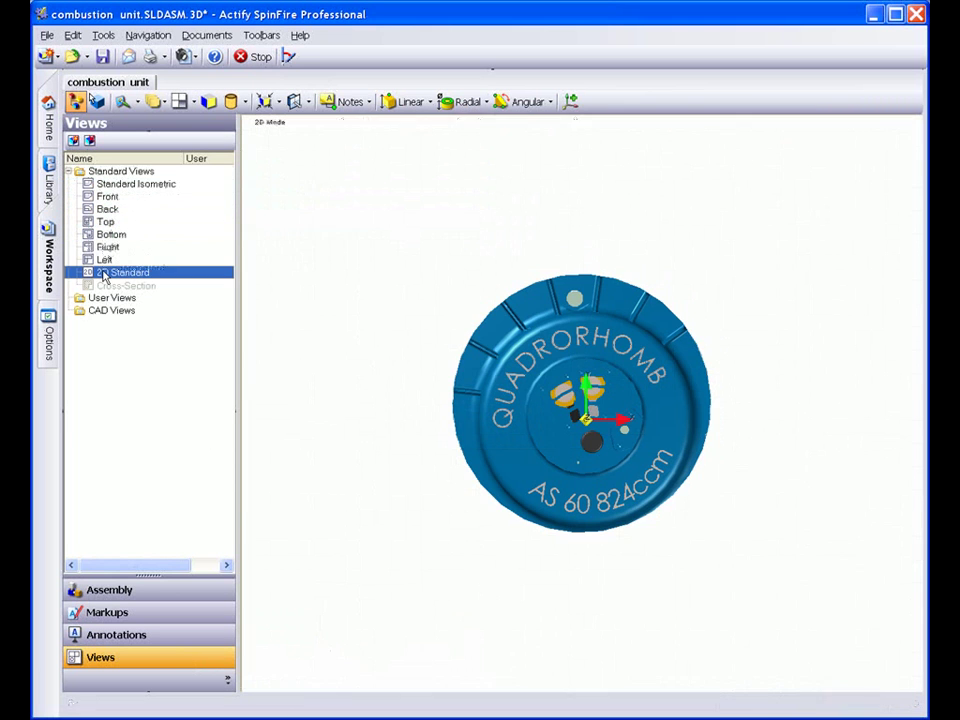
left_click(124, 186)
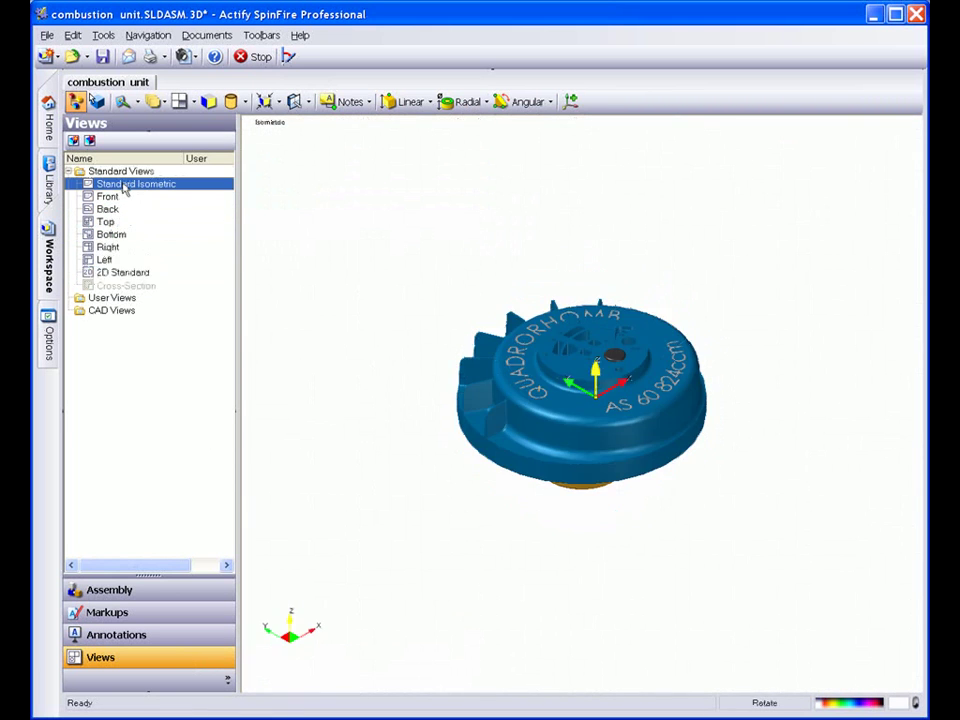
Step: Create a User Views entry named 'Start' from the isometric view, kept as the startup view
right_click(97, 302)
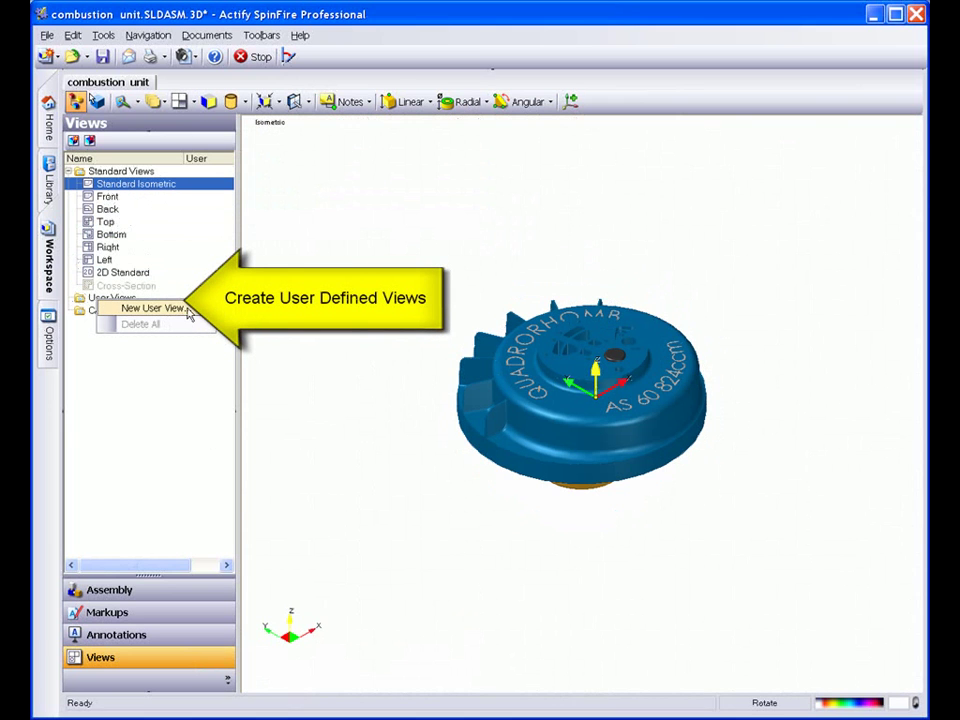
key("Escape")
right_click(116, 298)
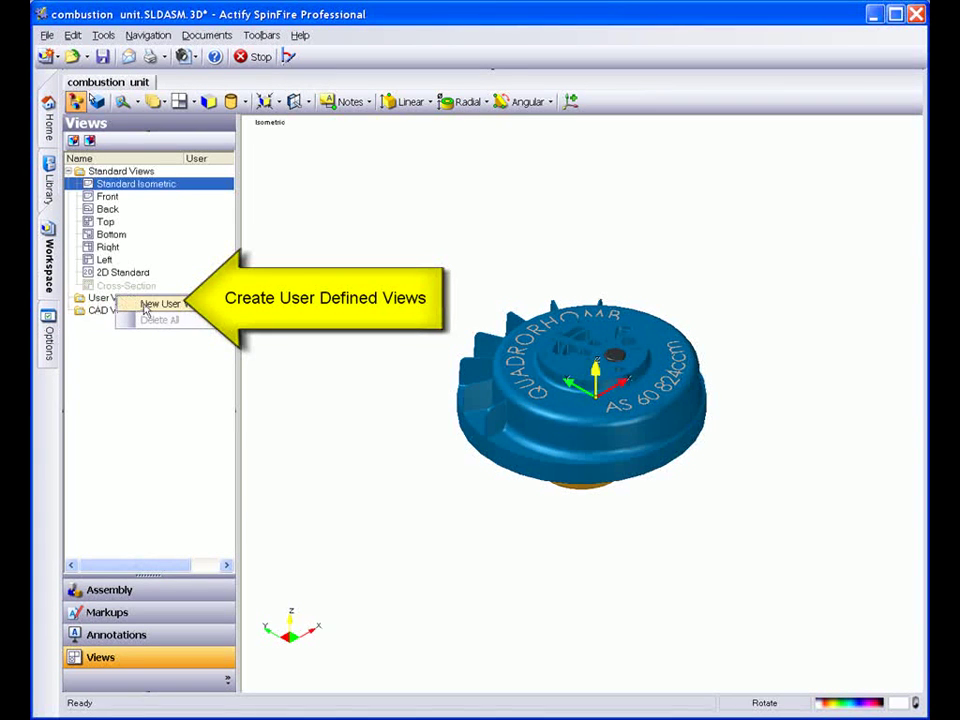
left_click(145, 304)
type("Start")
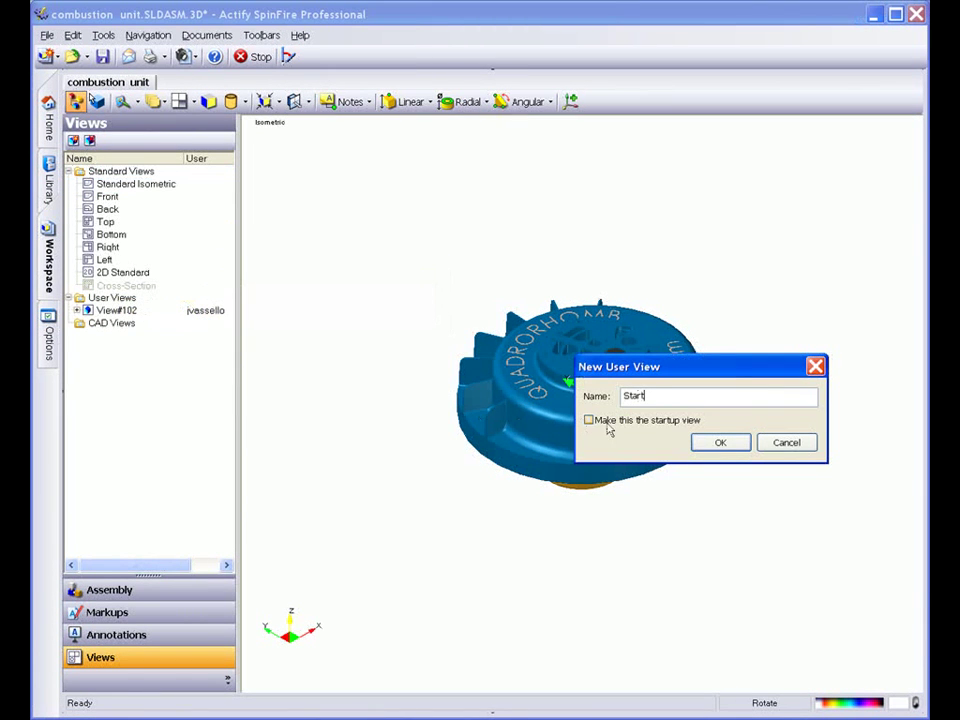
left_click(707, 443)
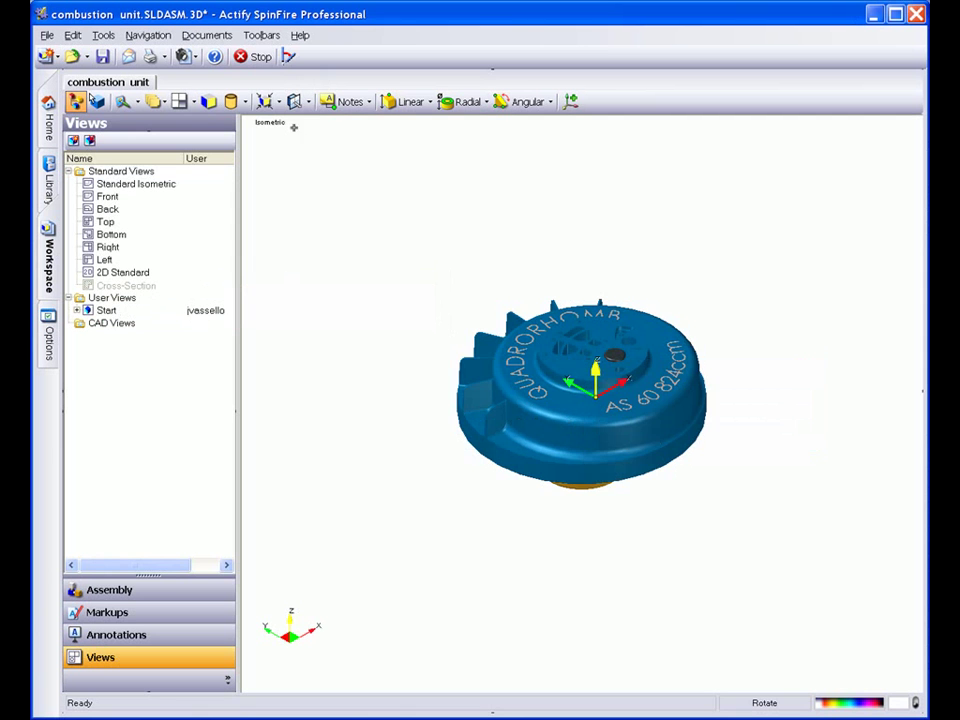
Step: Zoom in and orbit to the unit's underside, then restore the saved Start user view
scroll(306, 164, "up", 5)
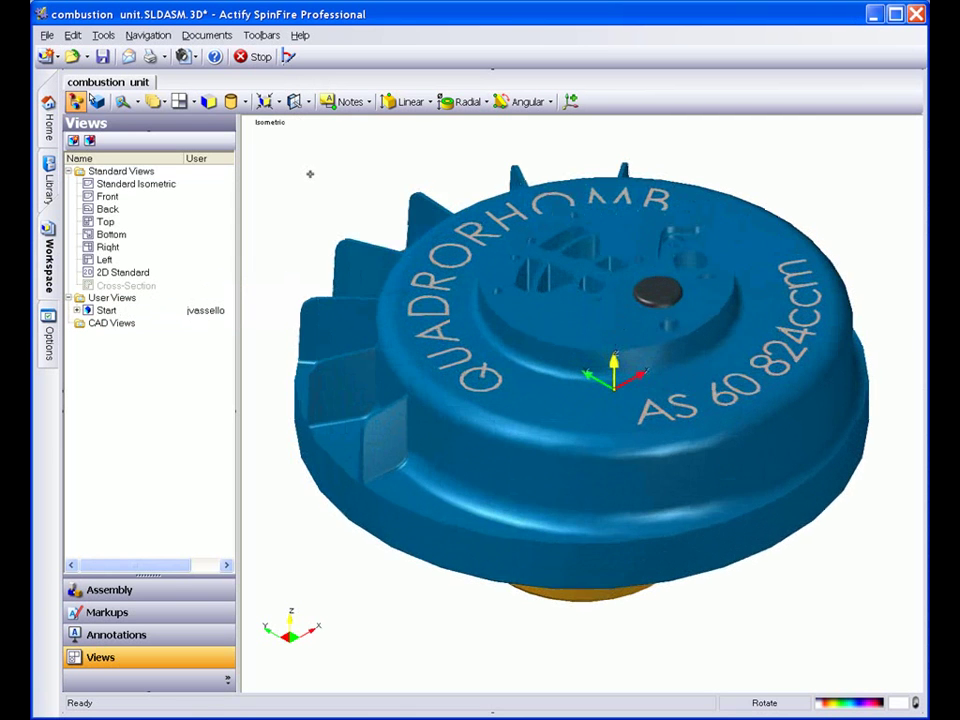
left_click_drag(310, 174, 315, 121)
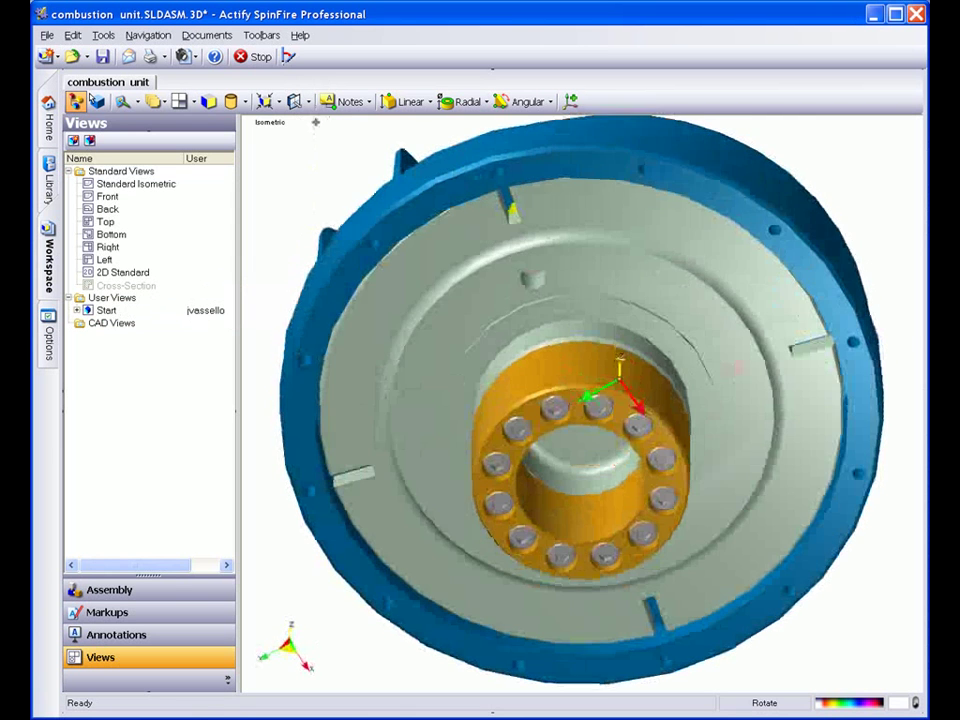
left_click(106, 311)
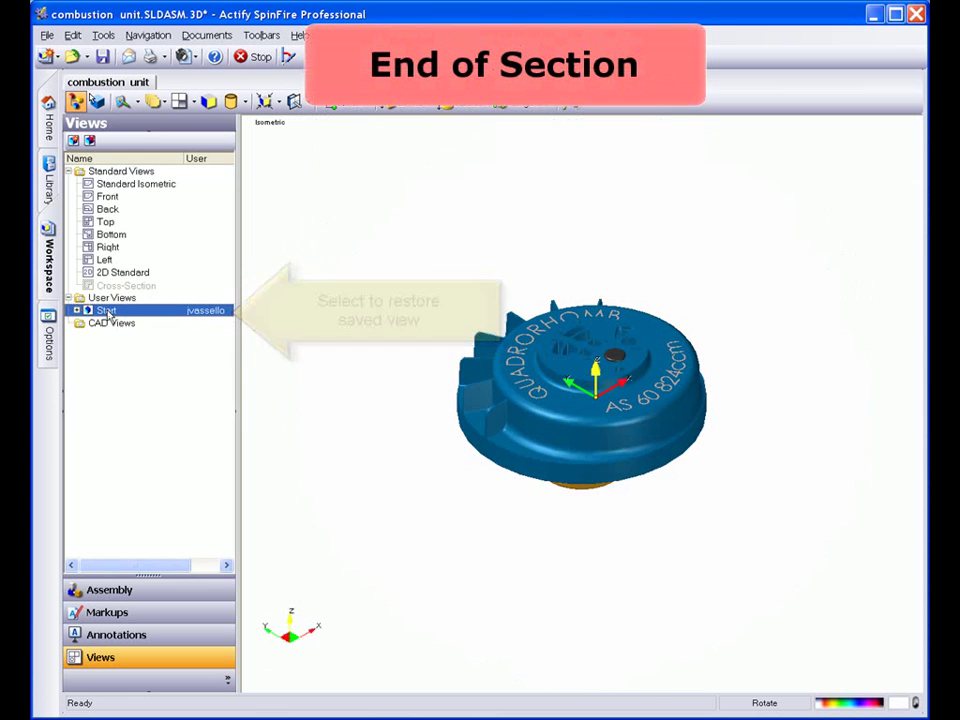